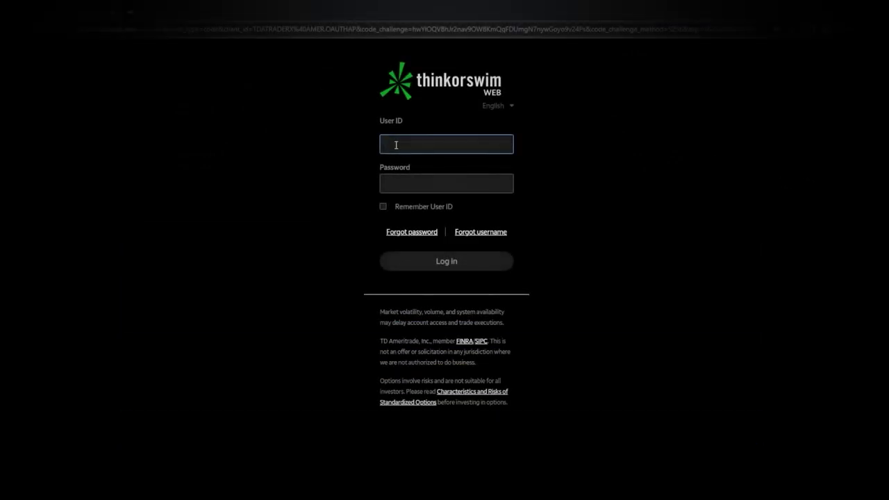
Step: Log in to the trading platform with the account's user ID and password
text(hortthestrike)
key(Tab)
text(•••)
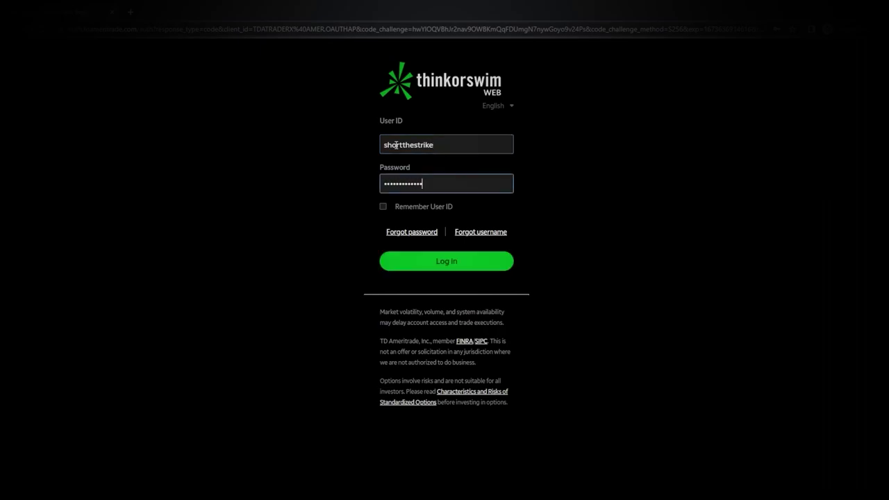
text(••••••••••)
click(442, 265)
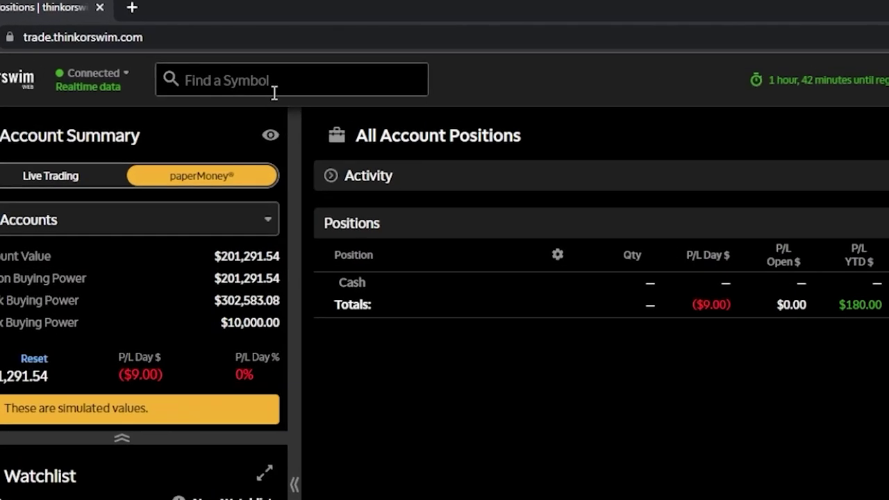
Step: Find the AAPL symbol and open its trade page
click(212, 59)
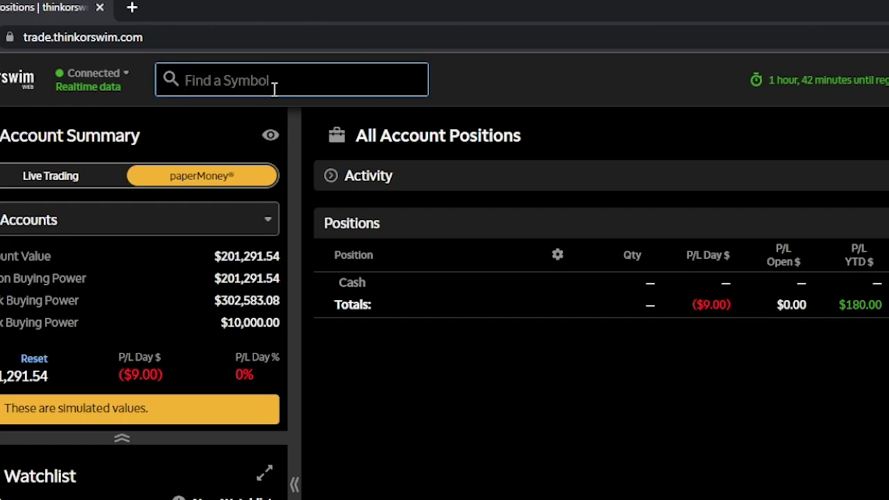
text(AAPL)
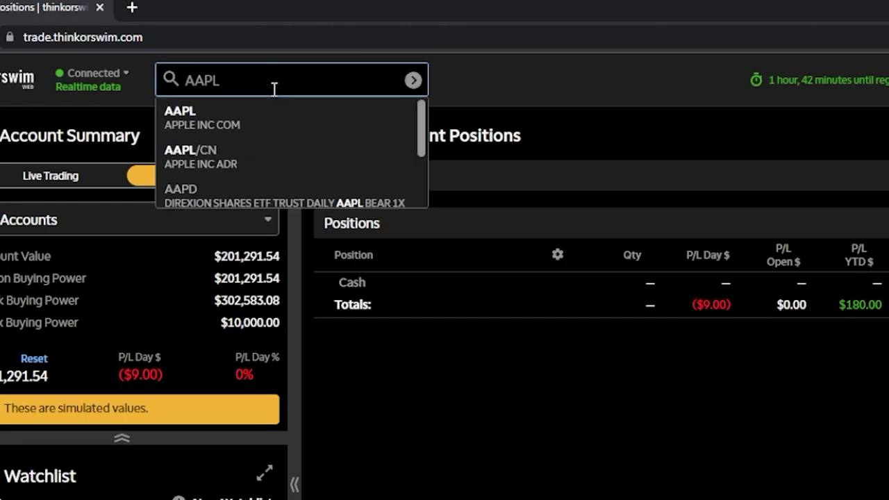
key(Return)
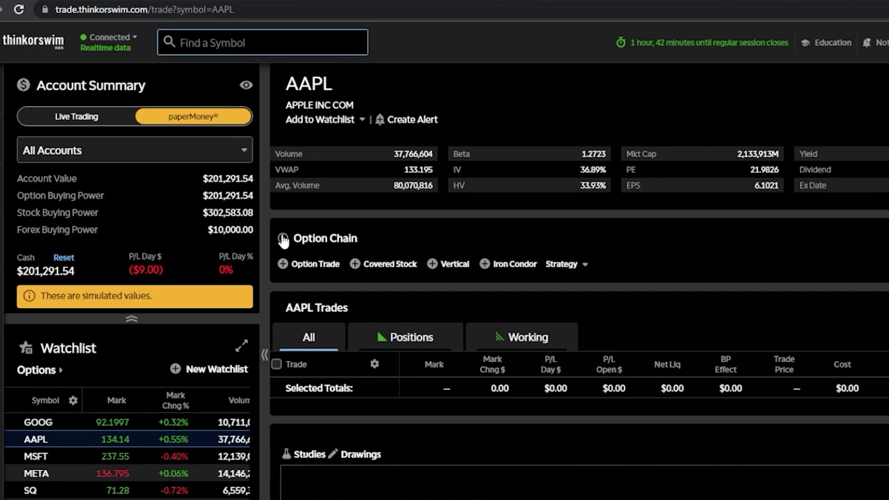
Step: Expand the January 20, 2023 expiration in AAPL's option chain and set the number of strikes to 12
click(283, 240)
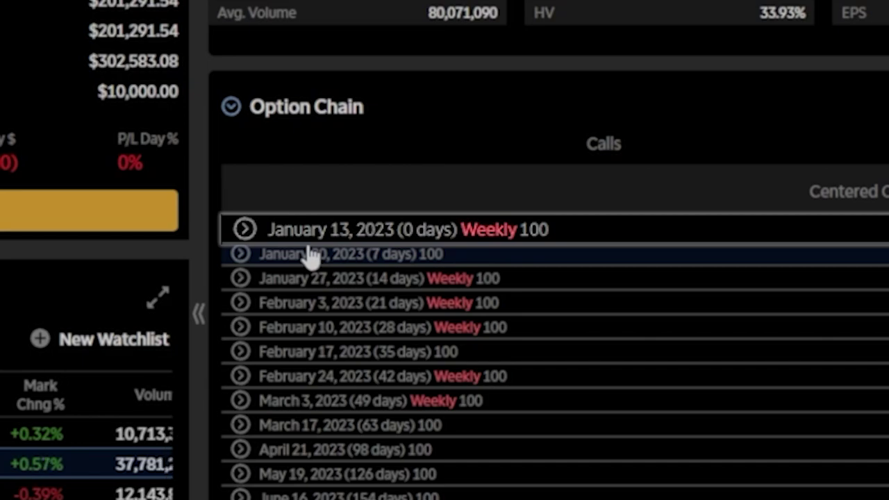
scroll(333, 347, down, 4)
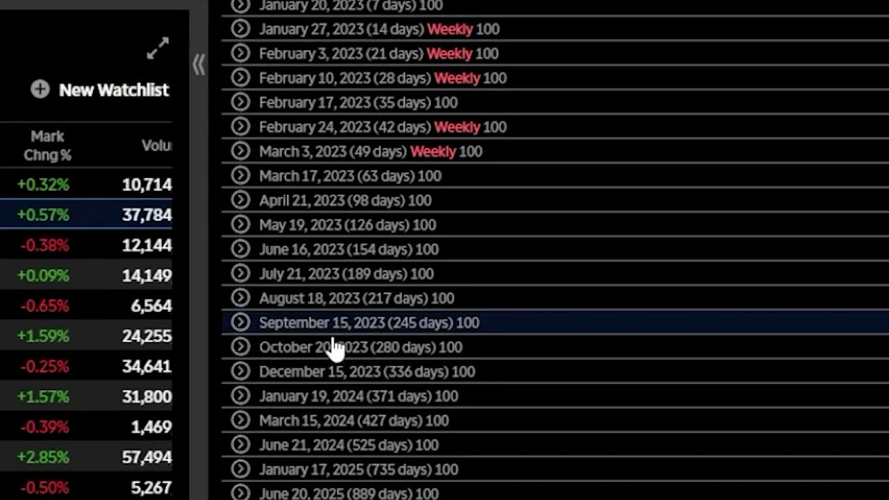
scroll(333, 347, down, 2)
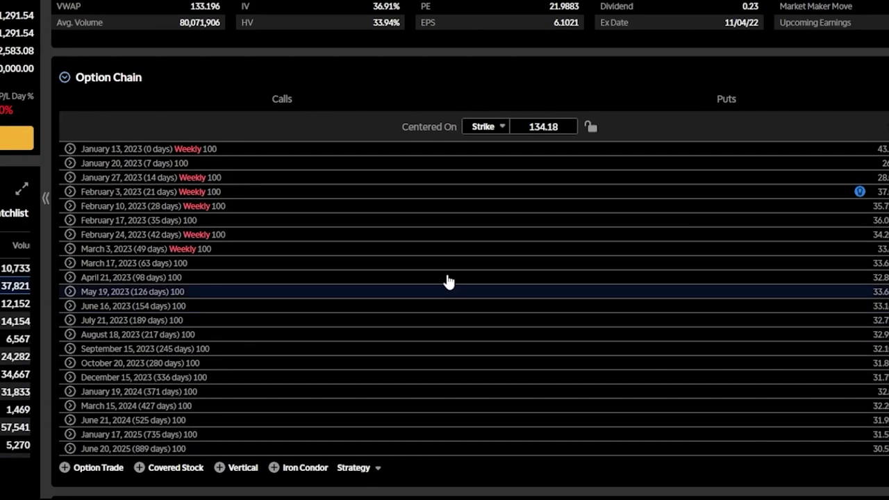
click(81, 169)
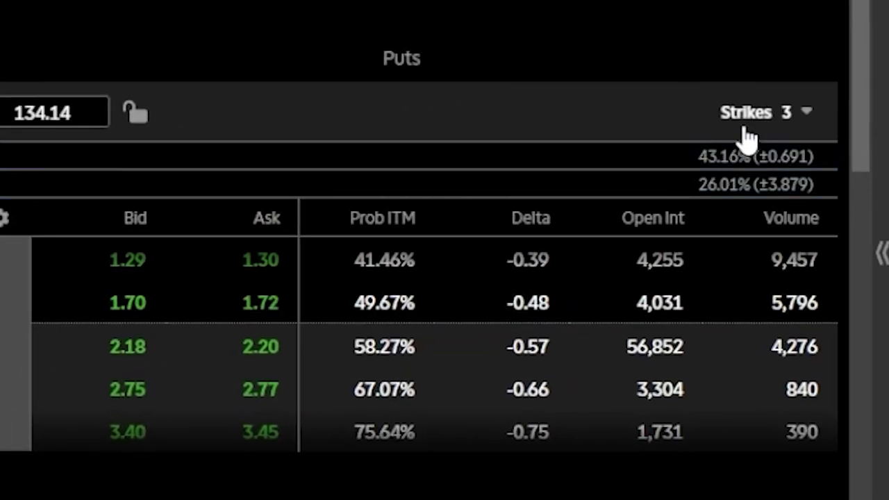
click(745, 130)
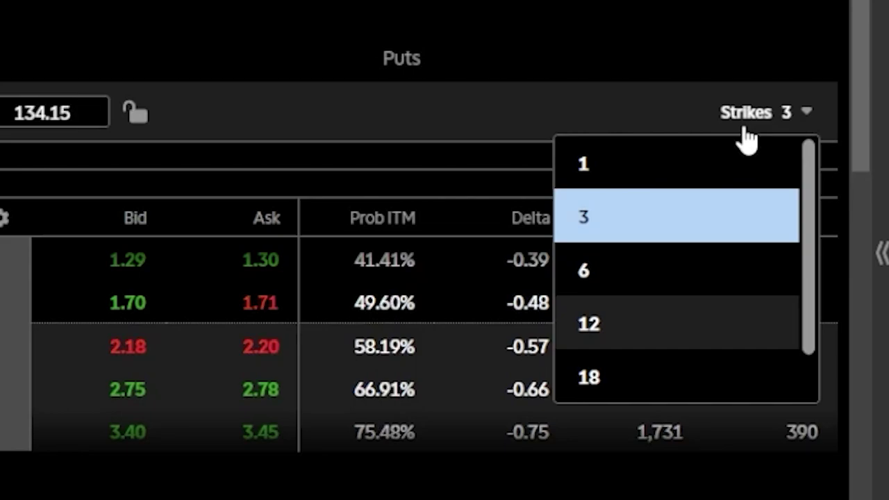
click(679, 316)
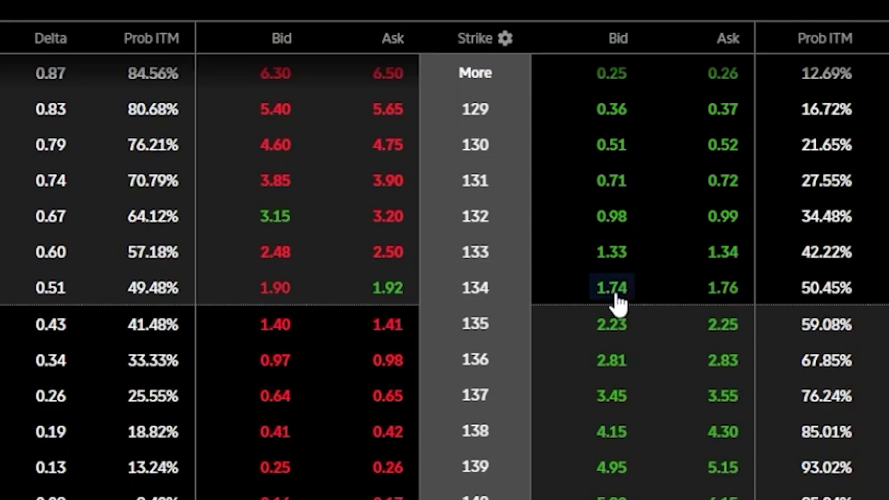
Step: Build a January 20 put butterfly order that sells two 134 puts and buys one 129 put and one 139 put
click(612, 290)
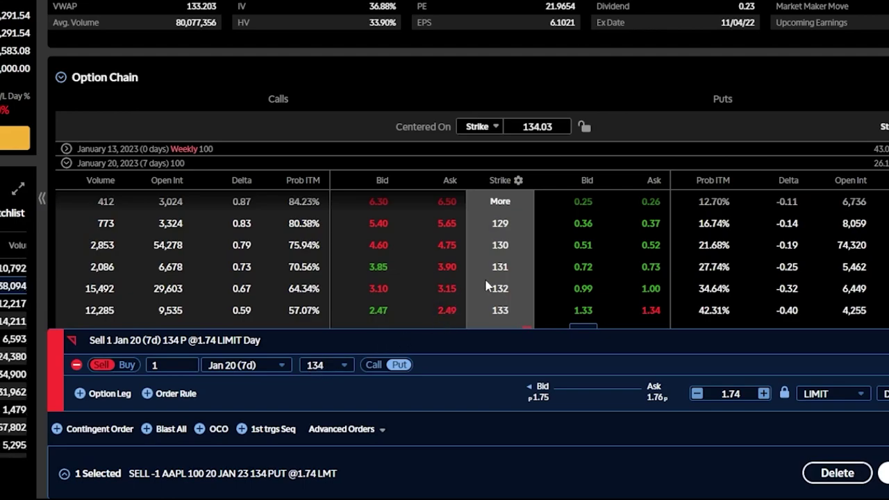
scroll(490, 286, down, 3)
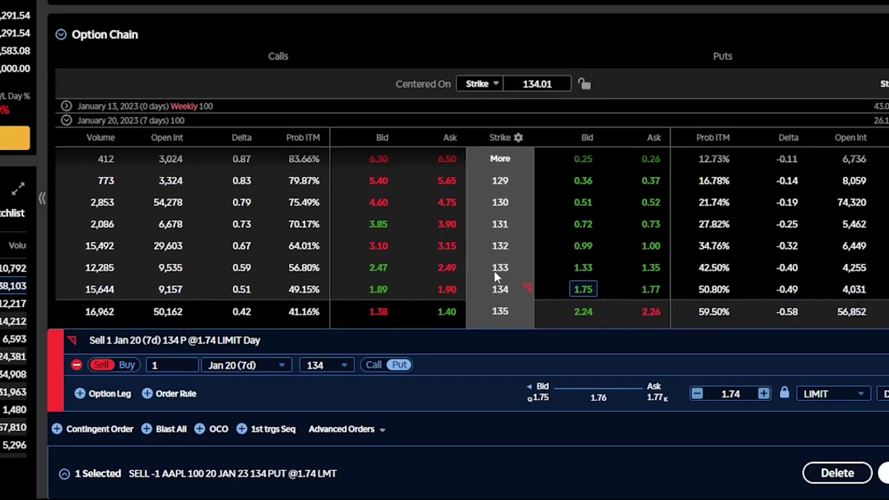
scroll(497, 260, down, 2)
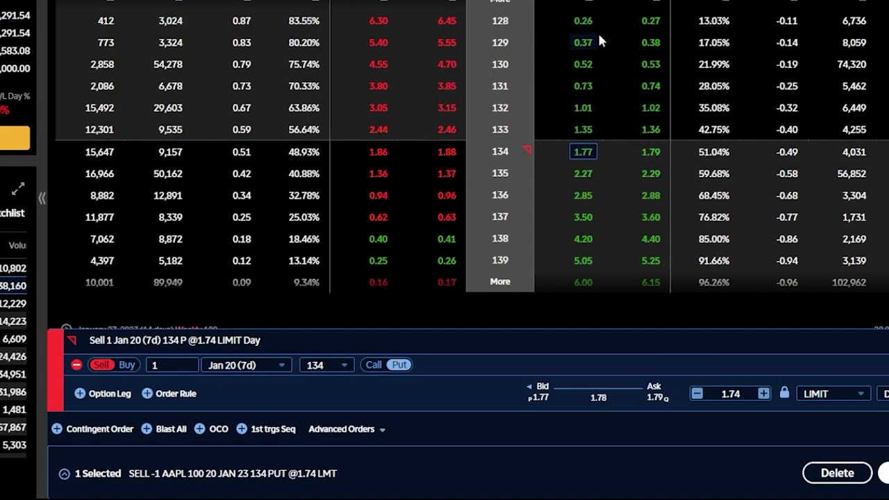
click(652, 44)
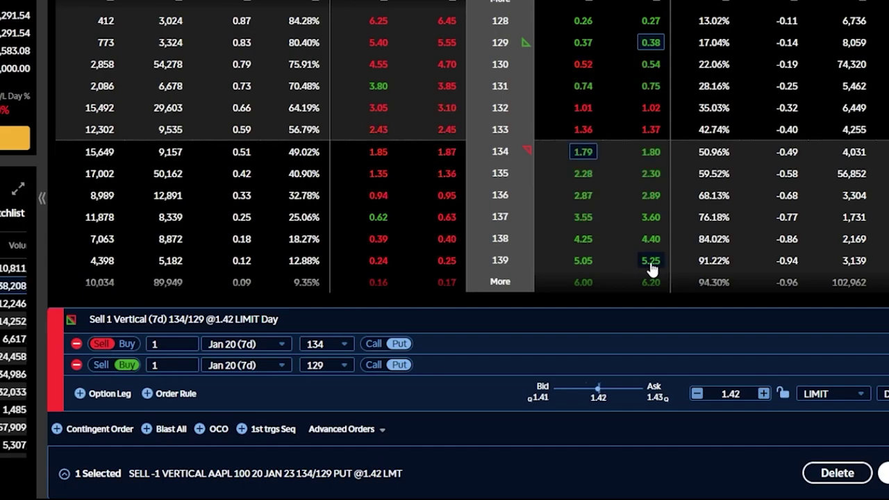
click(651, 264)
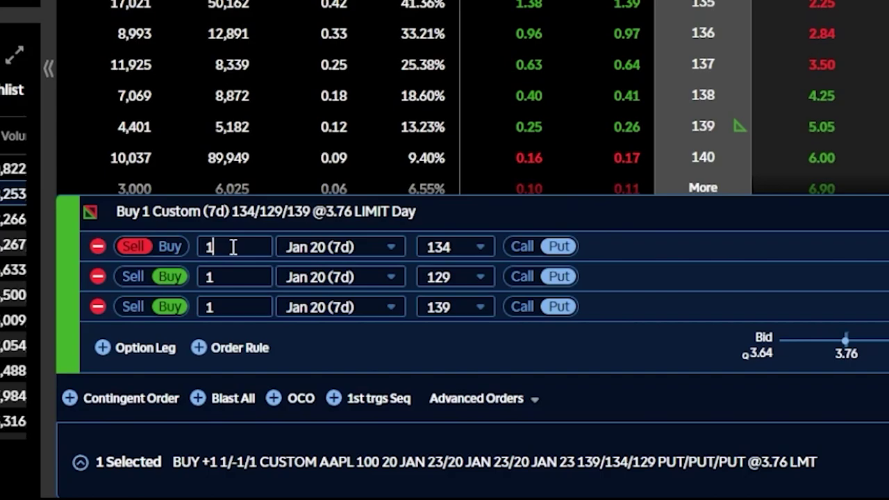
drag(232, 246, 205, 246)
text(2)
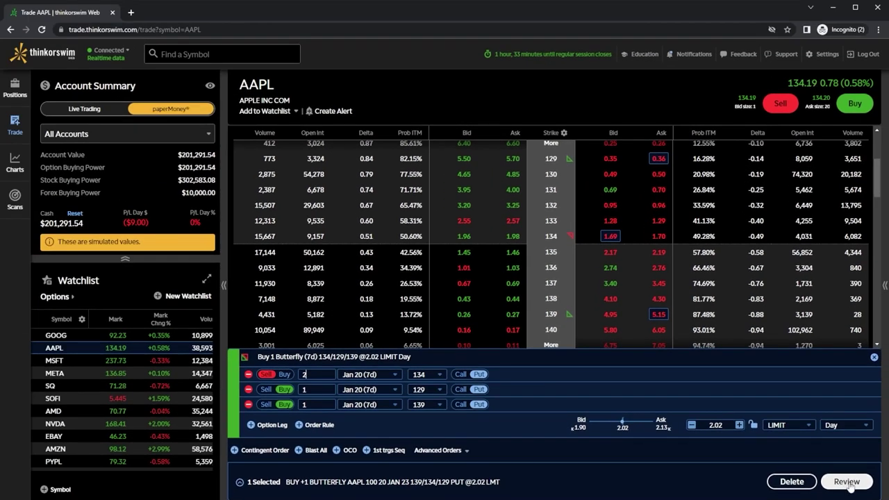
Step: Review and send the AAPL butterfly buy order as a day limit order at 2.02
click(845, 474)
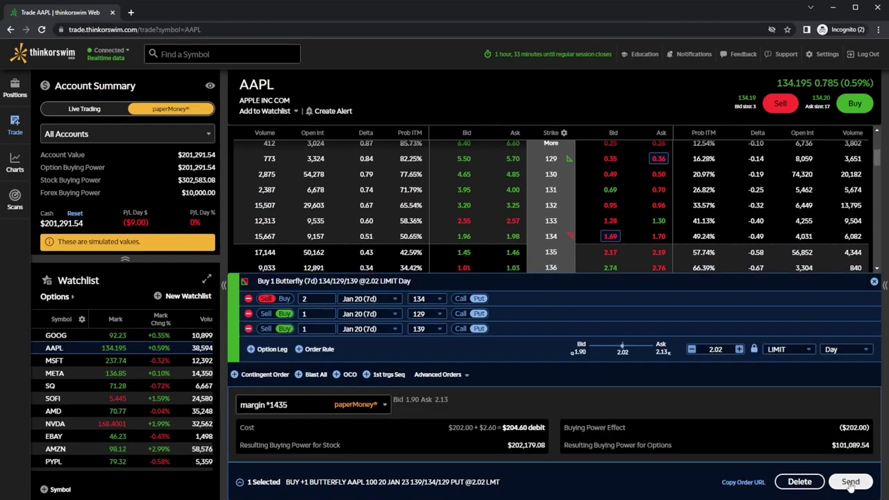
click(850, 481)
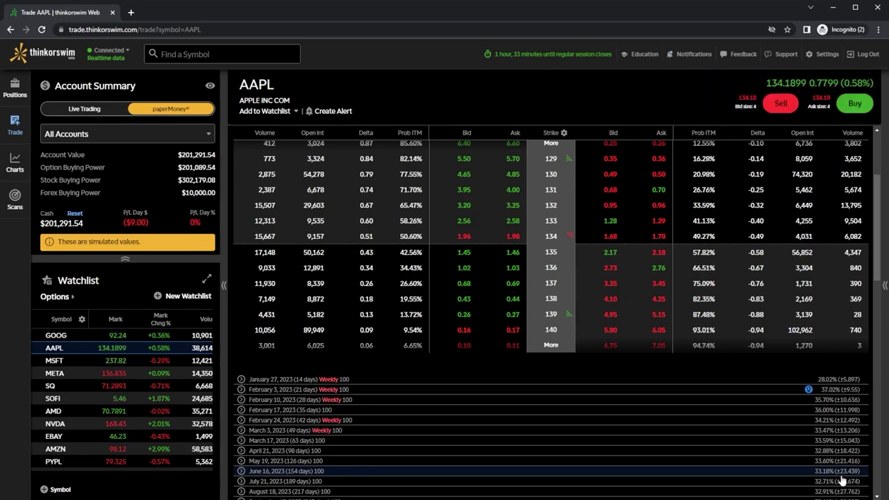
scroll(694, 438, down, 4)
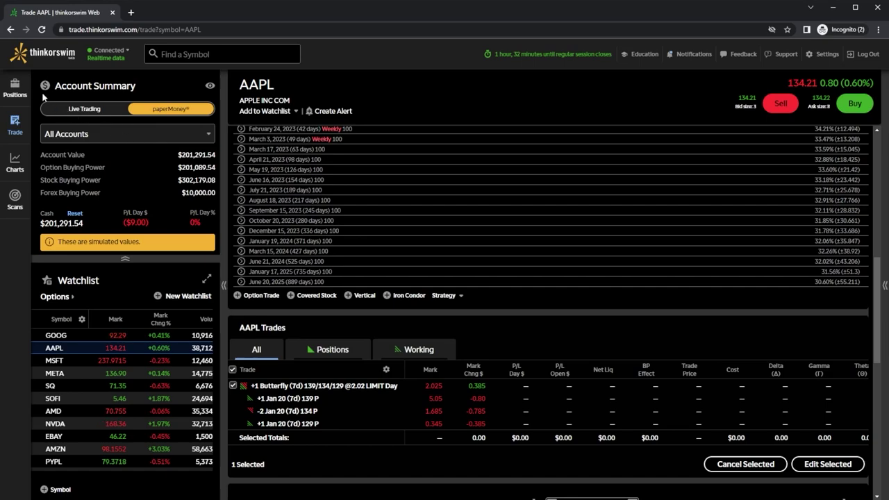
Step: Select the working AAPL butterfly order in the account positions' activity and open it for editing
click(24, 99)
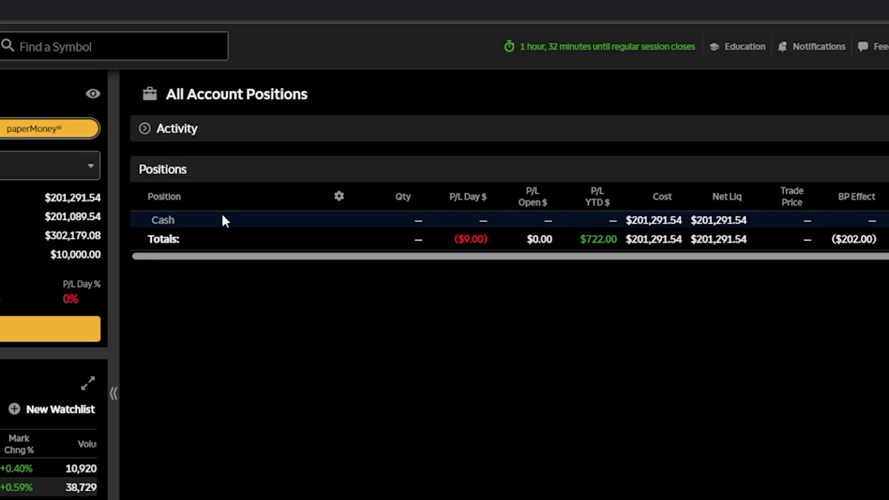
click(145, 129)
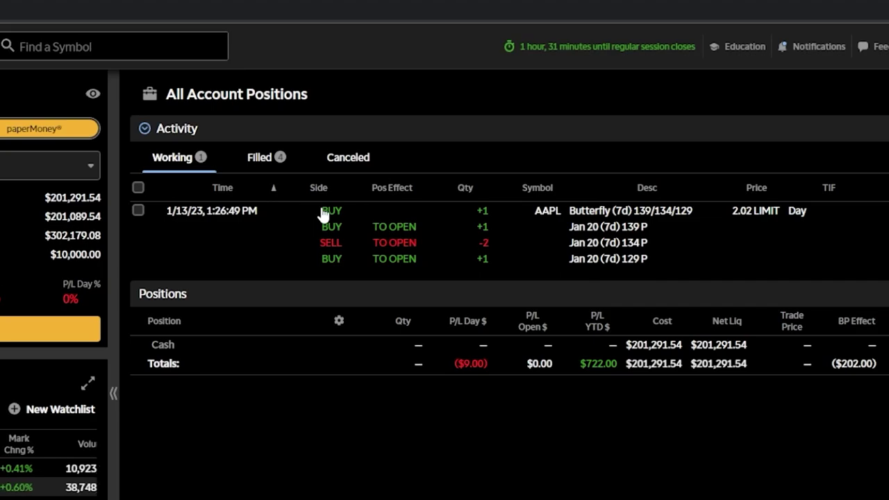
click(138, 211)
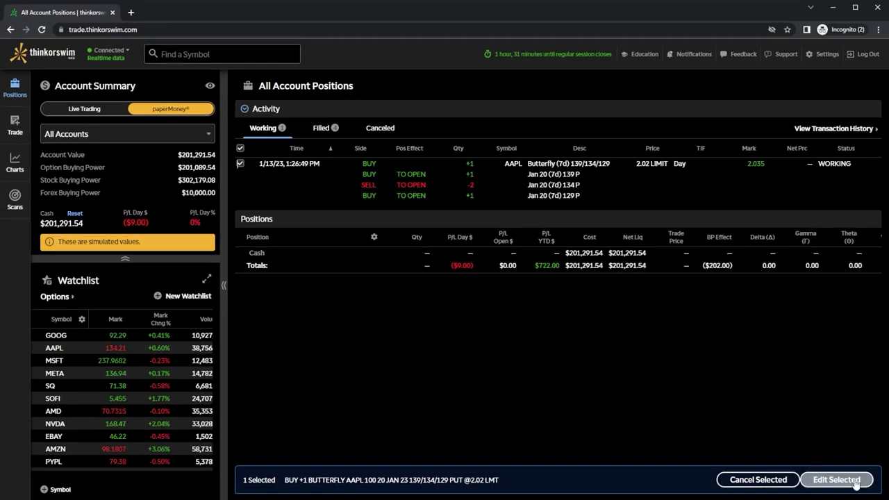
click(854, 482)
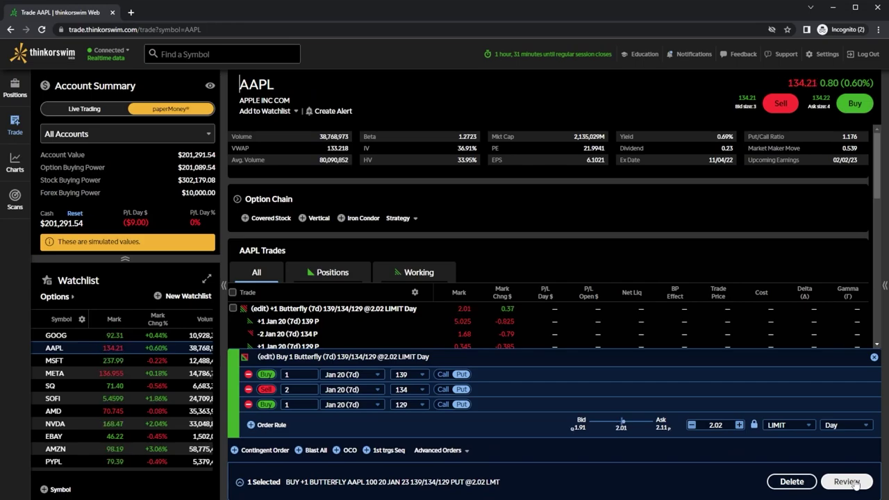
Step: Change the butterfly order's type to MARKET, then review and send the edited order
click(798, 424)
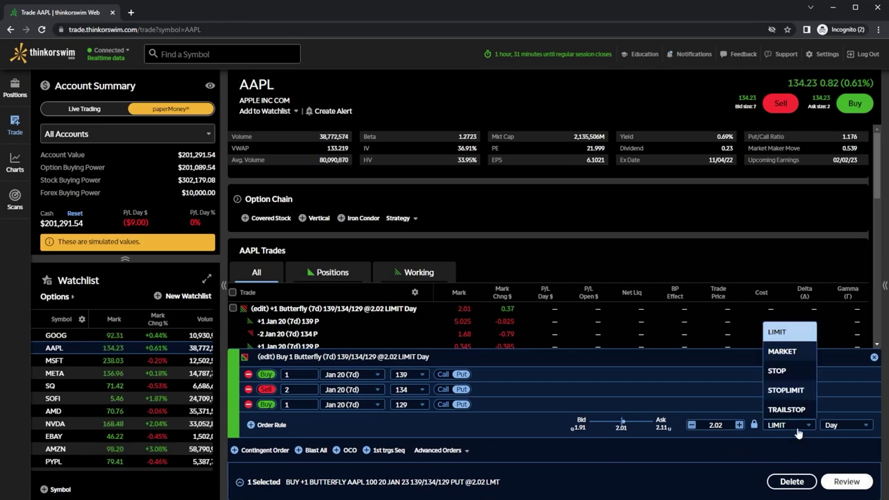
click(791, 356)
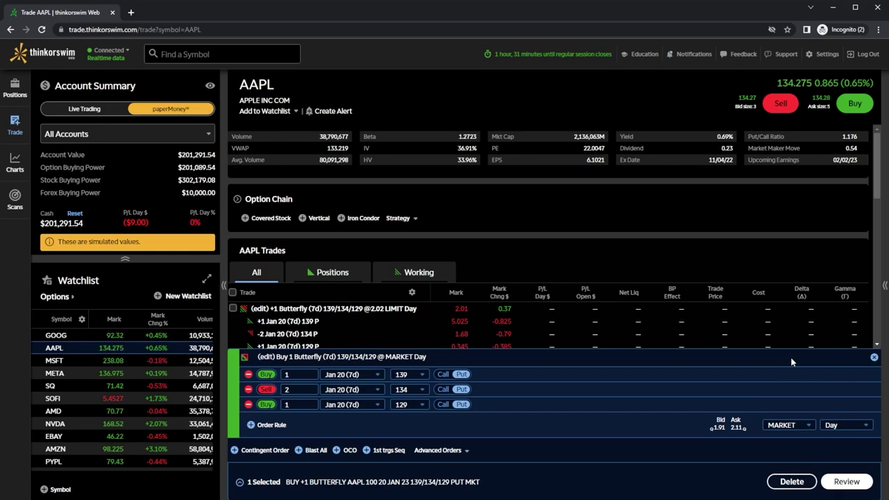
click(842, 487)
click(843, 487)
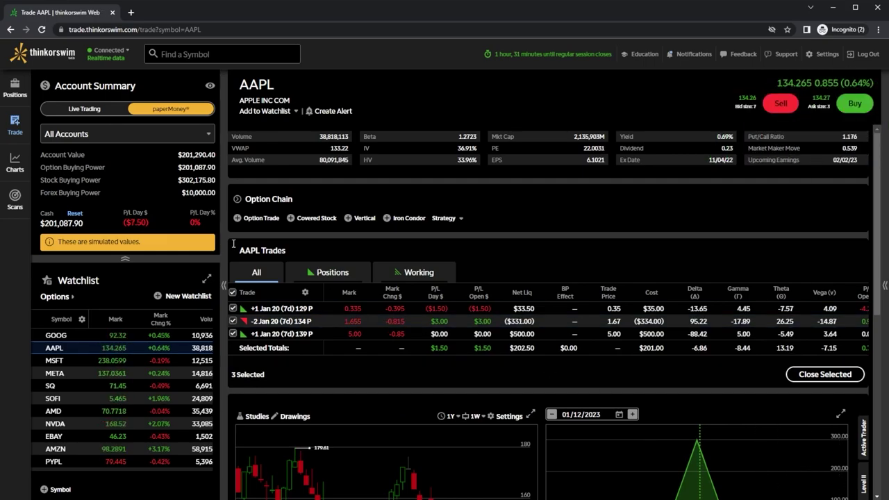
Step: Expand the AAPL butterfly in the account positions and create a closing order for all three of its legs
click(23, 97)
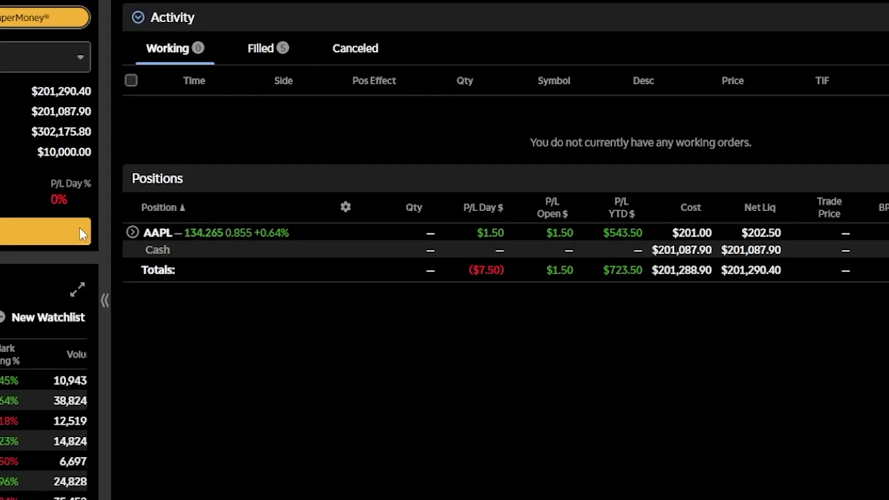
click(132, 233)
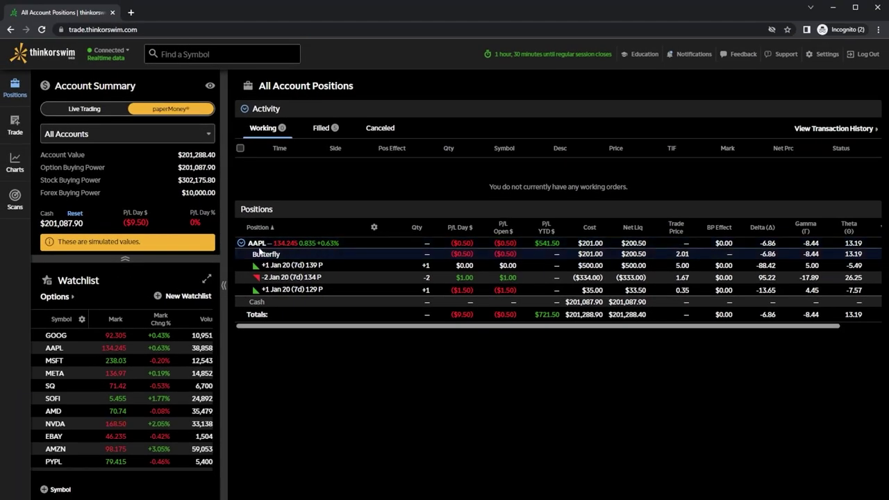
click(256, 245)
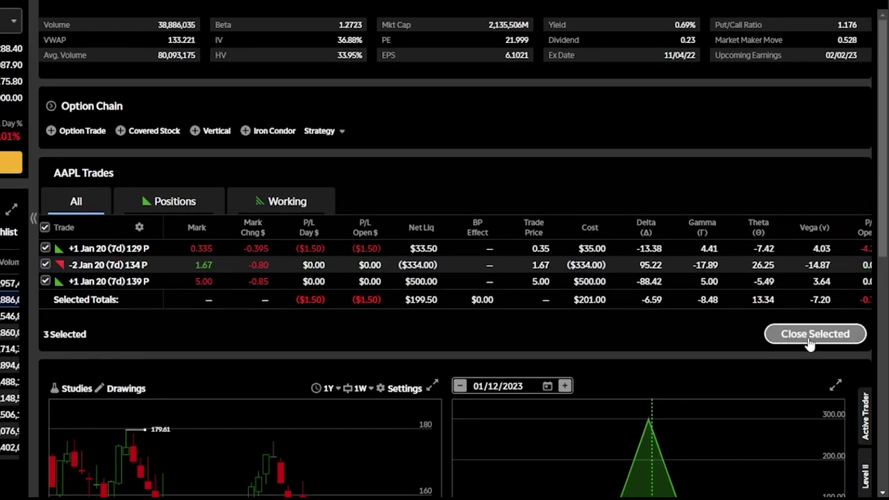
click(809, 335)
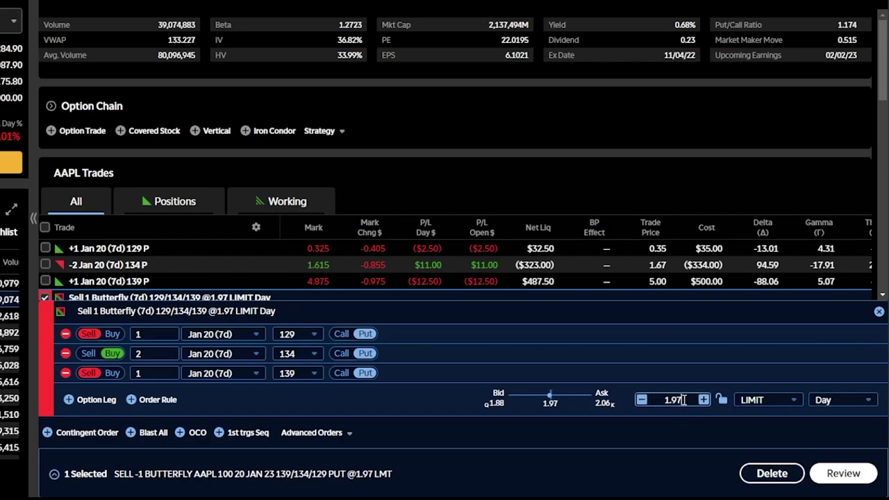
Step: Set the closing butterfly order's limit price to 2.75 and its time in force to GTC
drag(684, 399, 658, 399)
text(2)
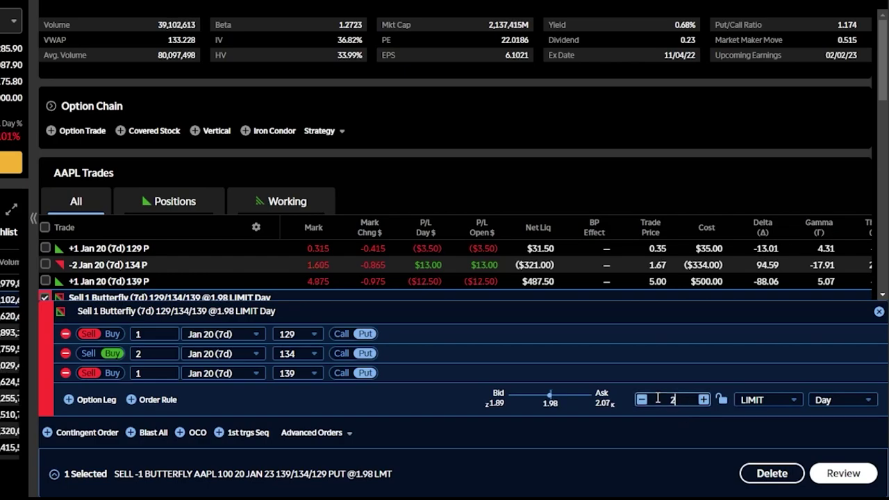
text(.75)
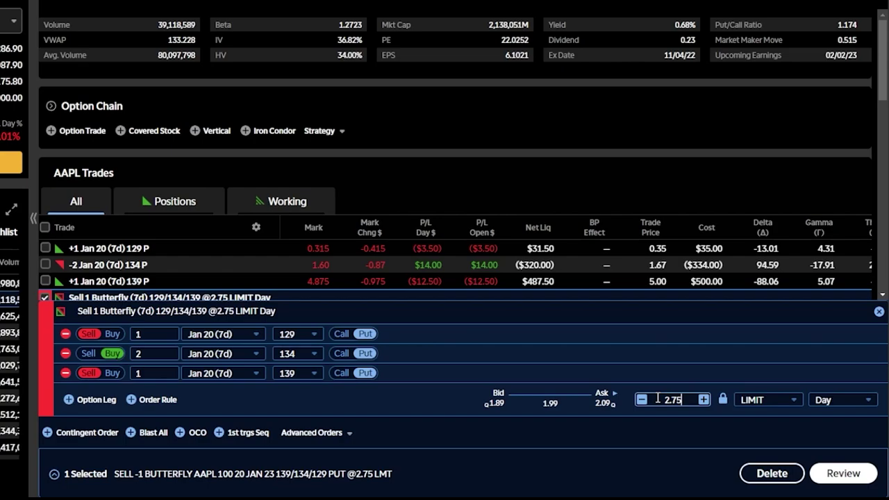
click(843, 402)
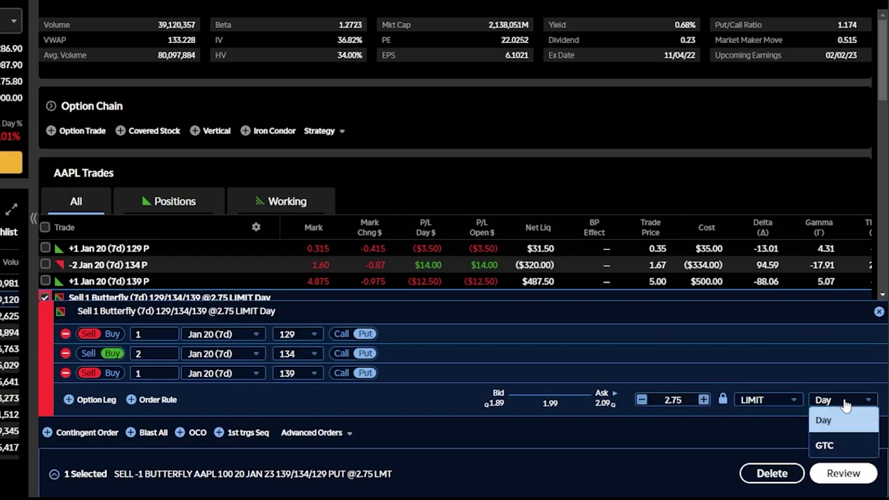
click(834, 445)
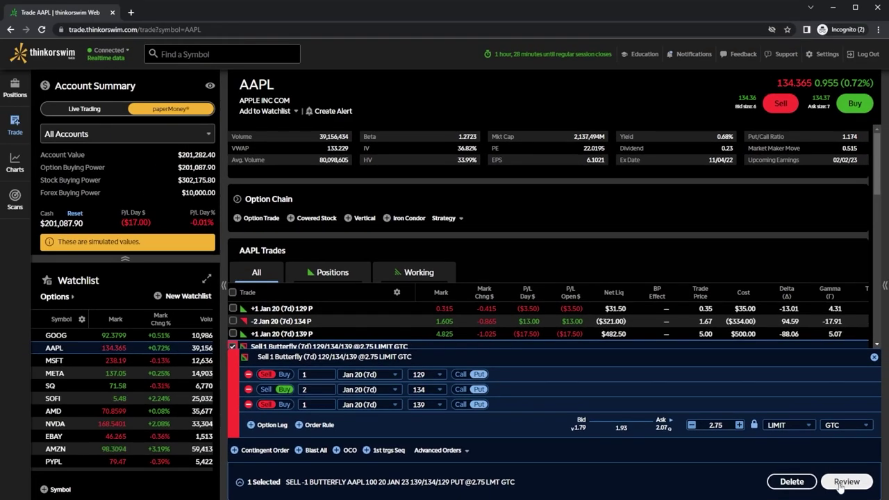
Step: Review and send the GTC limit order to close the AAPL butterfly
click(840, 486)
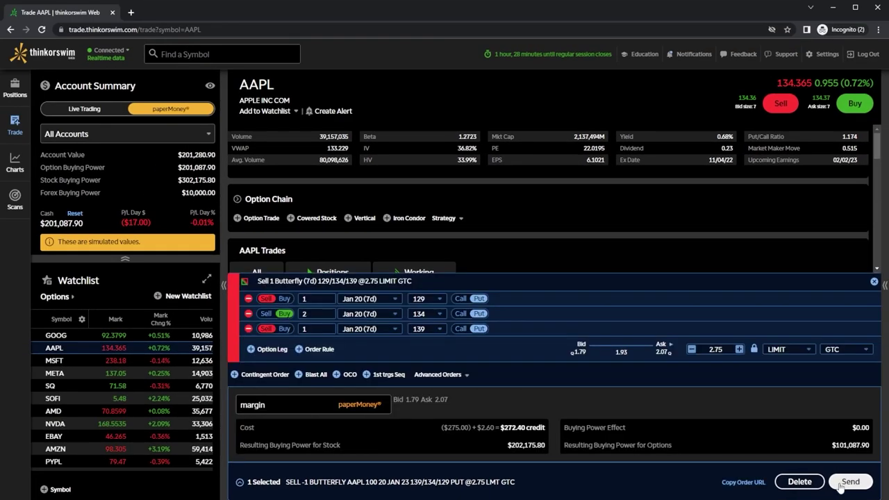
click(843, 480)
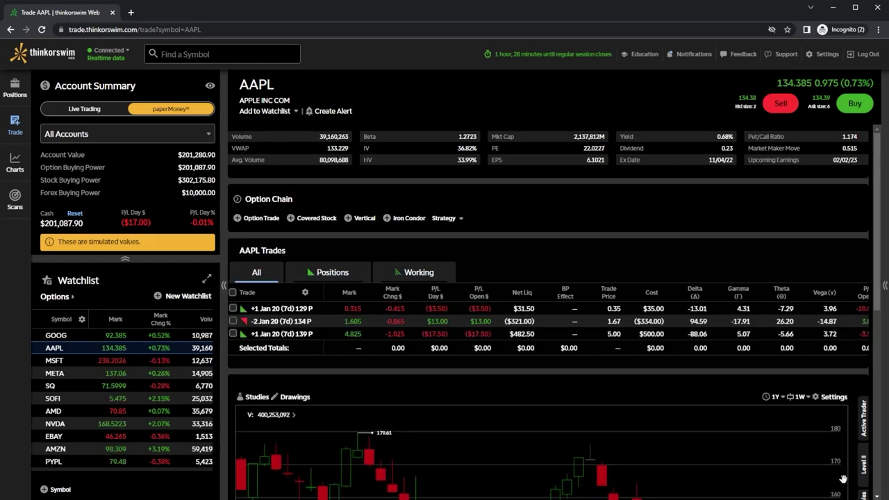
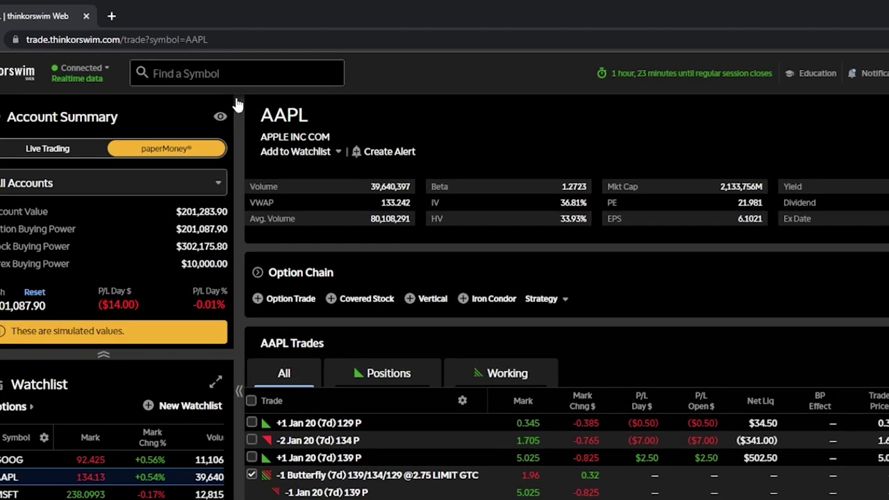
Step: Load META for trading and expand the January 20, 2023 expiration in its option chain
click(206, 52)
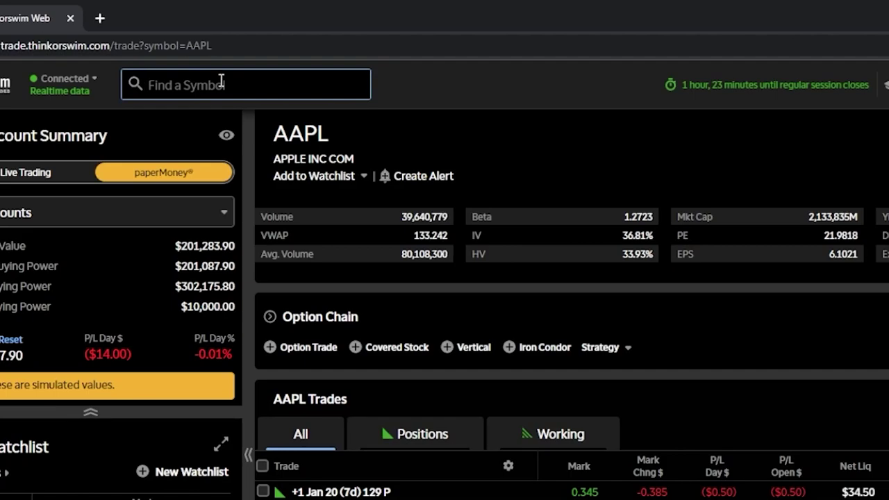
text(MET)
key(Return)
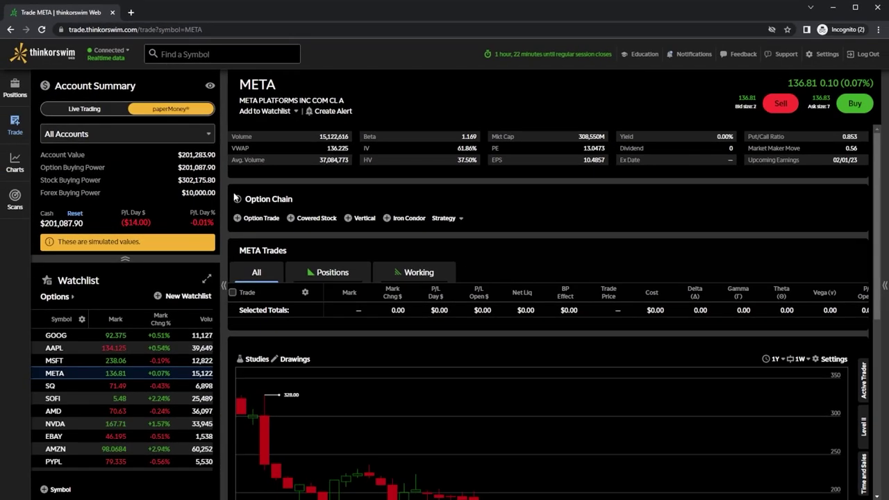
click(270, 316)
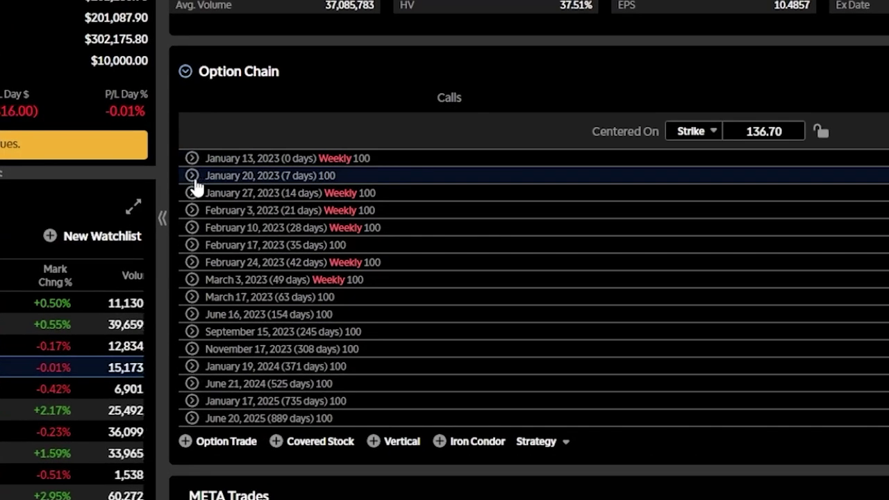
click(195, 182)
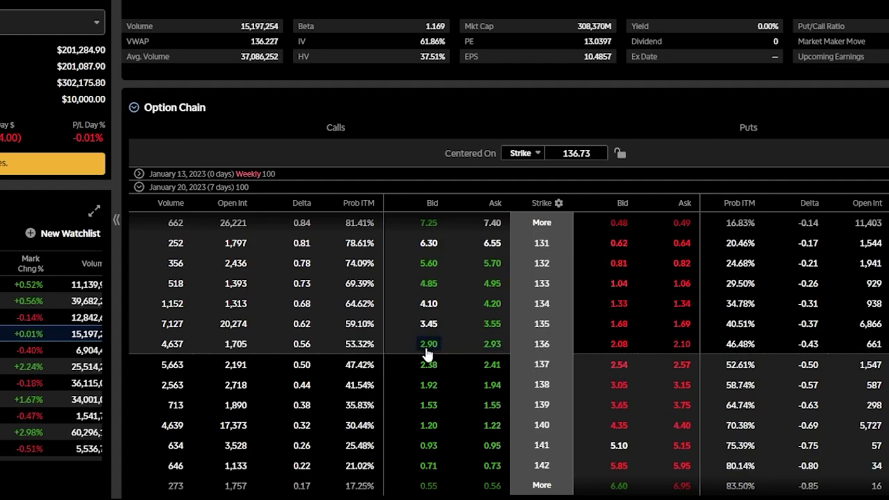
Step: Build a META January 20 call butterfly selling two 136 calls and buying one 131 and one 141, with its limit price locked at 1.55
click(426, 351)
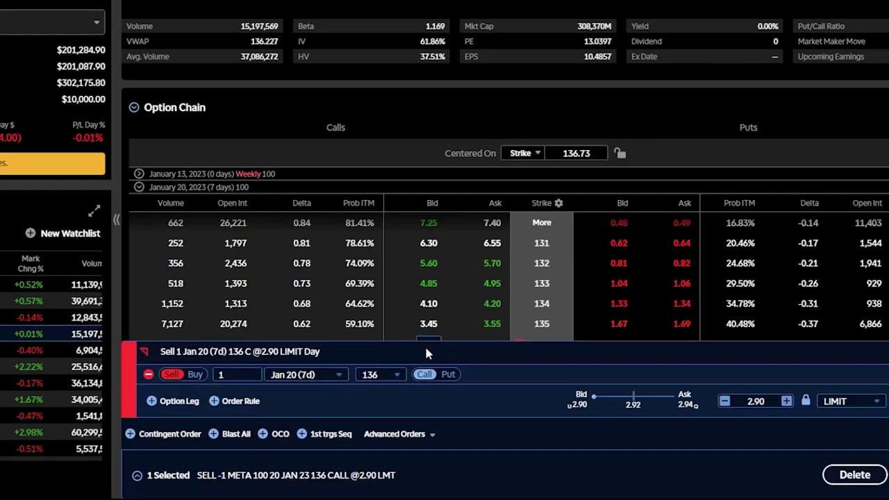
scroll(431, 325, down, 2)
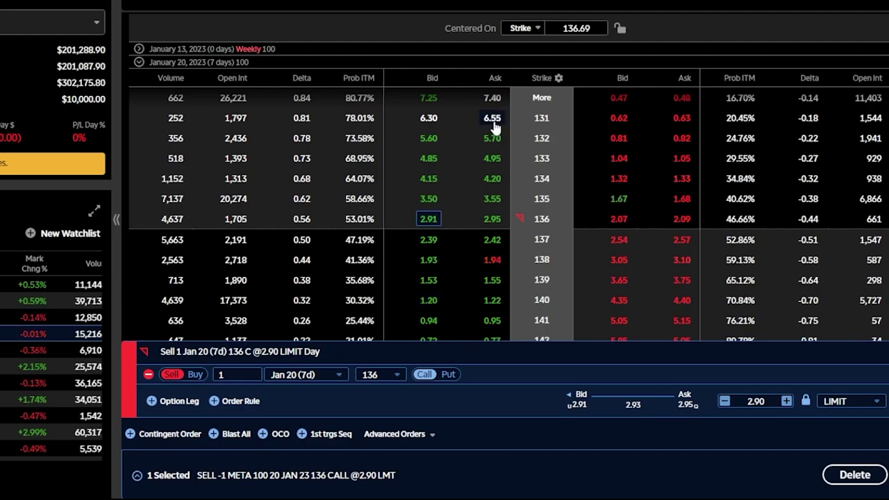
click(492, 120)
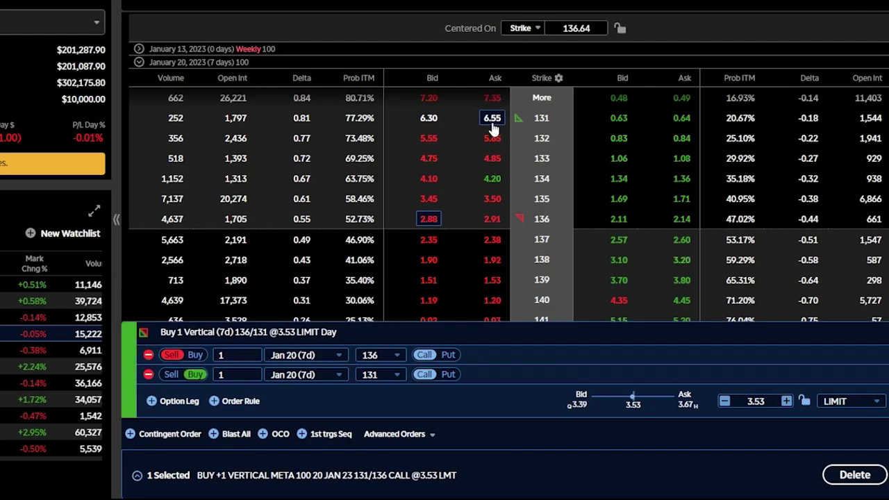
scroll(503, 245, down, 1)
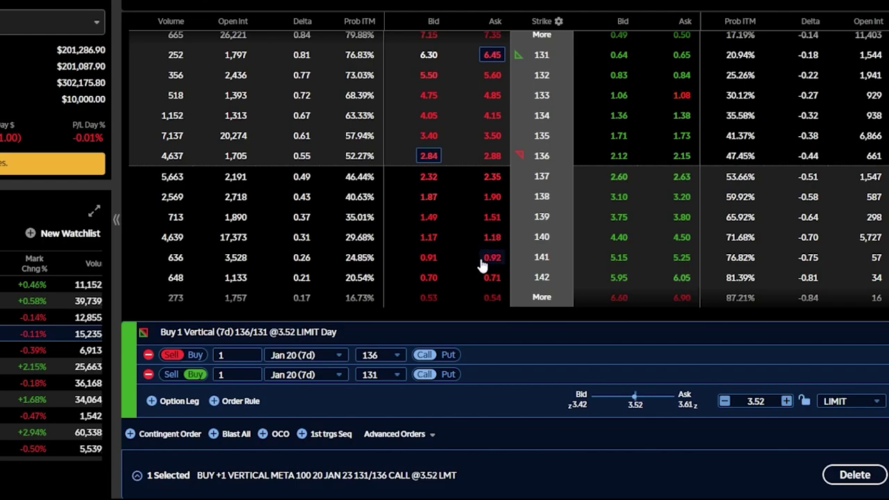
click(493, 261)
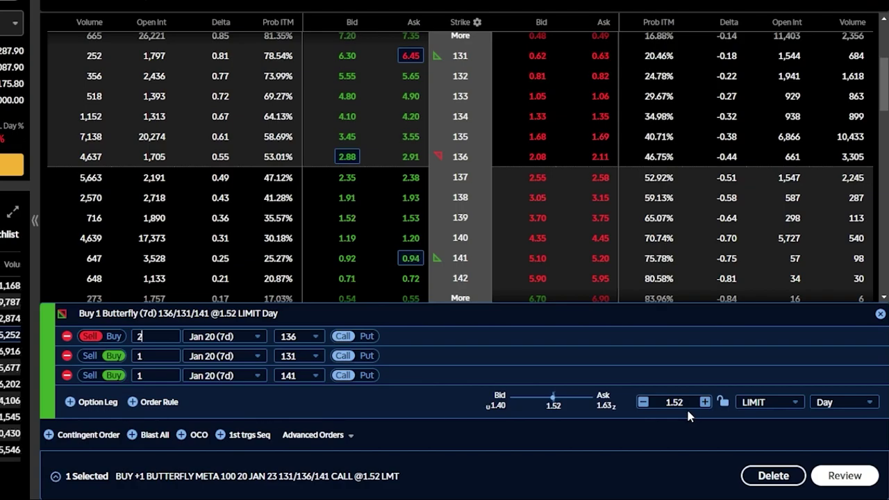
click(724, 403)
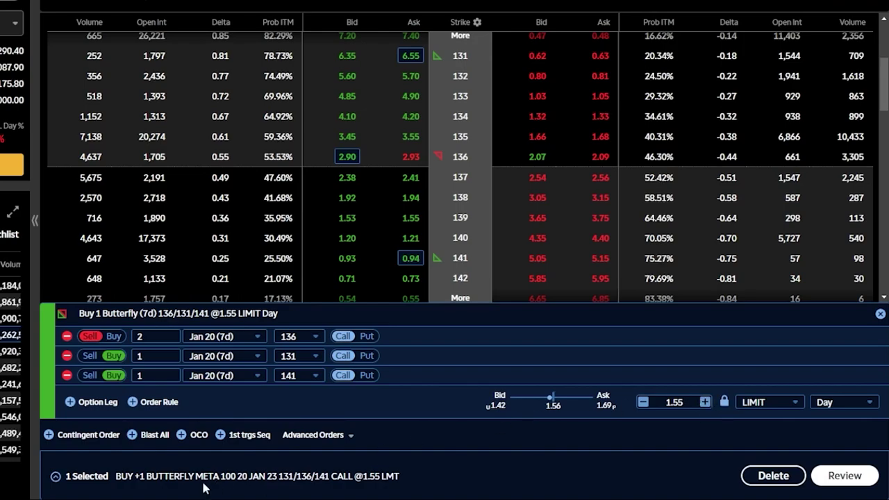
Step: Add a contingent order selling the META butterfly once the opening order fills, with limit price 2.41 and time in force GTC
click(60, 439)
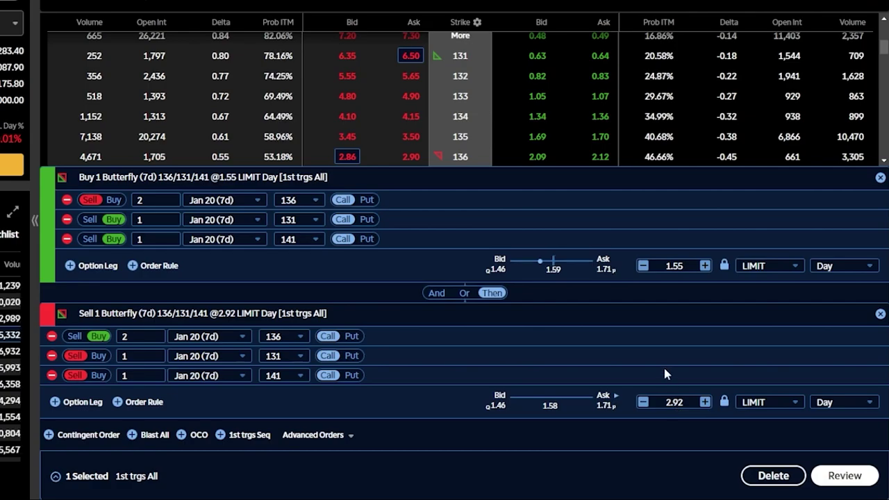
double_click(683, 401)
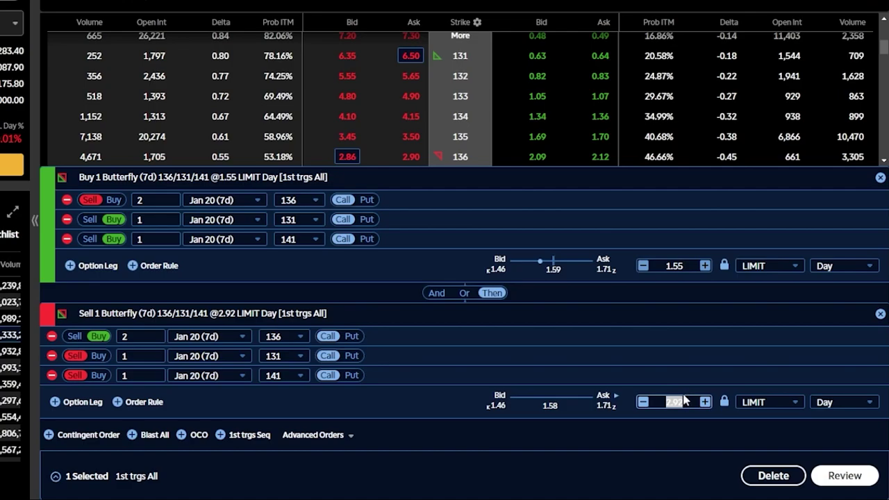
text(2.41)
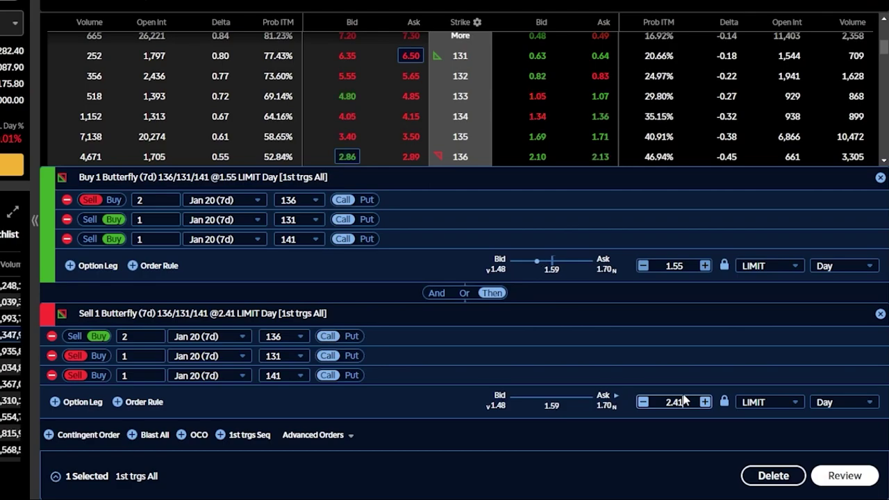
click(852, 403)
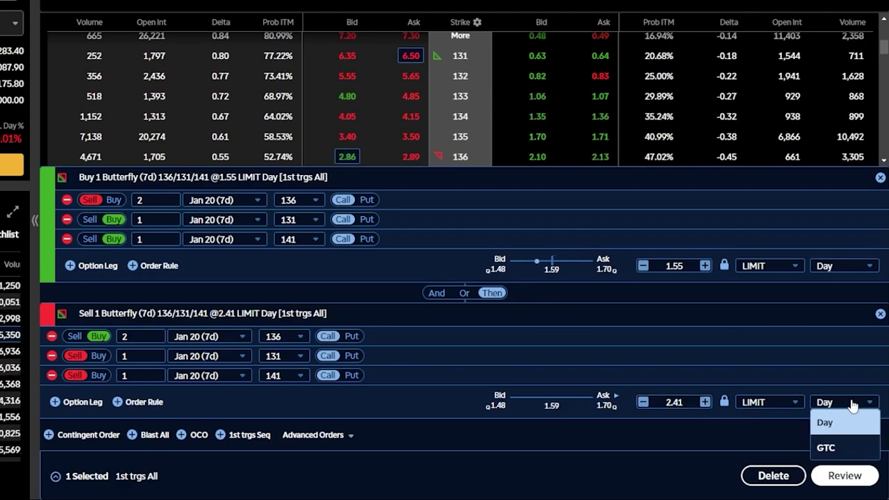
click(854, 449)
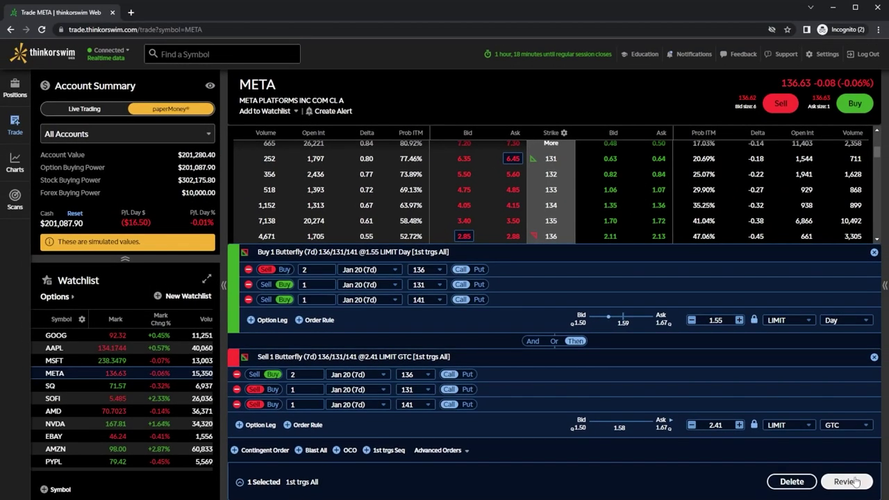
Step: Review and send the linked META butterfly orders, and open the account positions to view the working orders
click(853, 480)
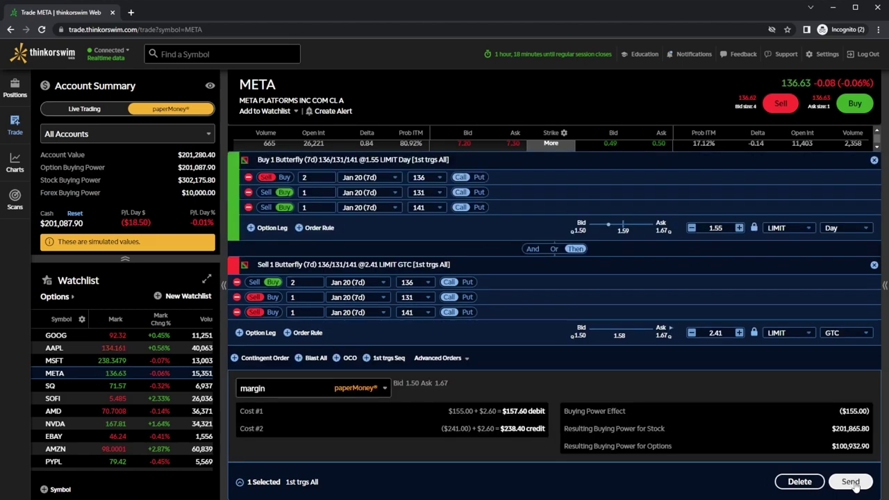
click(850, 481)
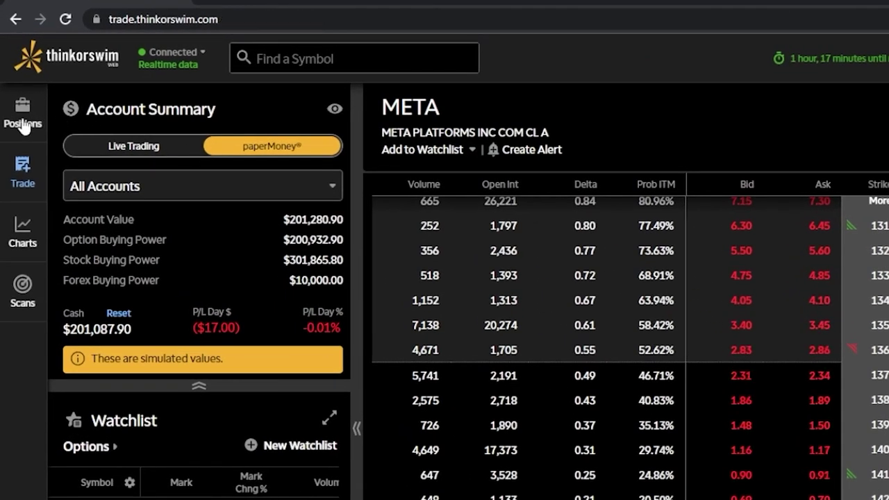
click(23, 125)
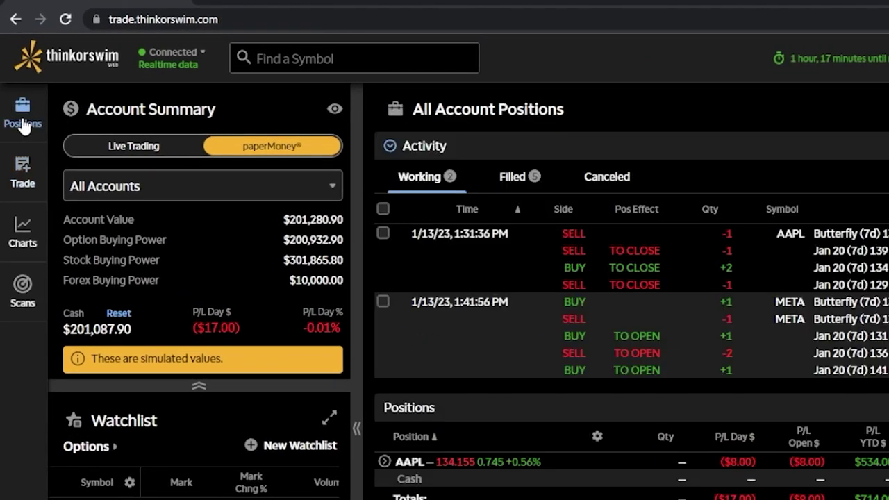